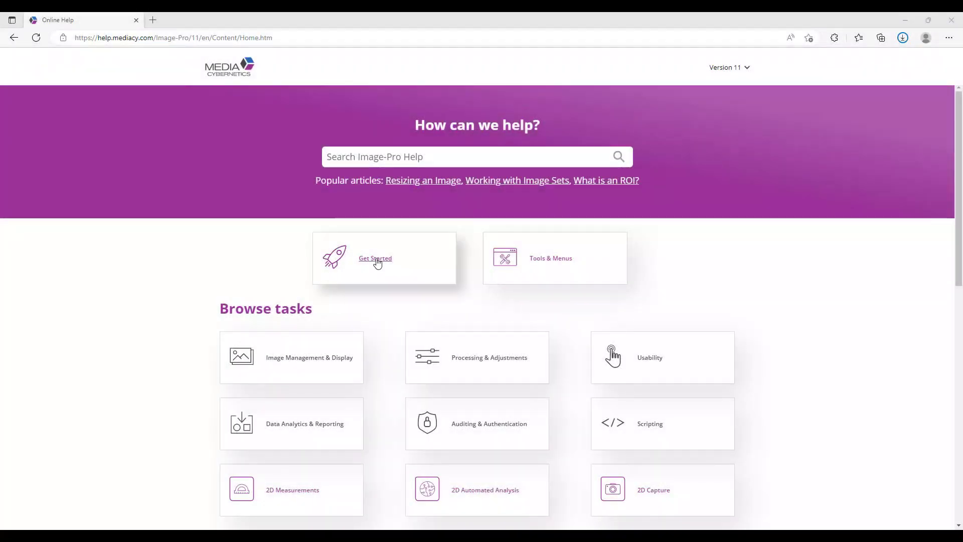
- From Get Started, open the License Server Targets article under Licensing Image-Pro
left_click(376, 261)
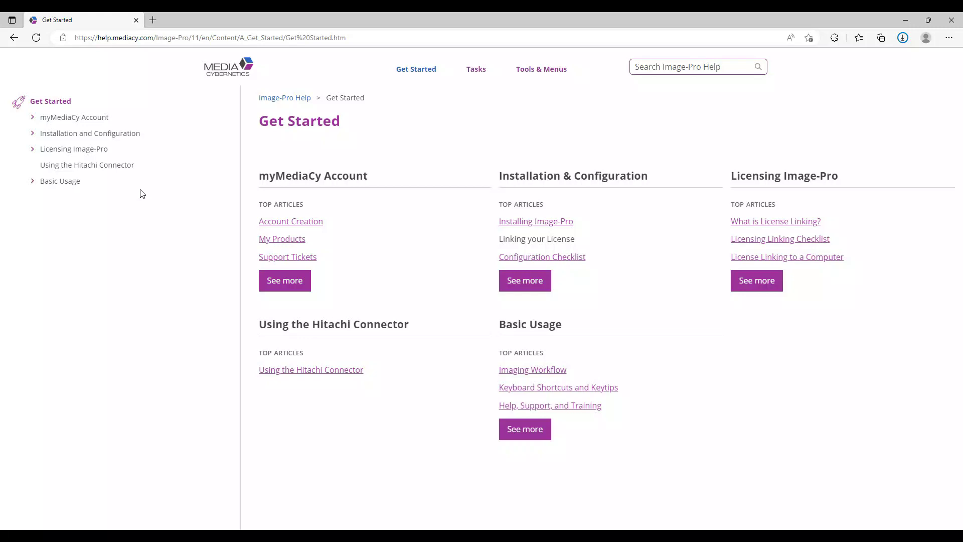
left_click(32, 151)
left_click(99, 231)
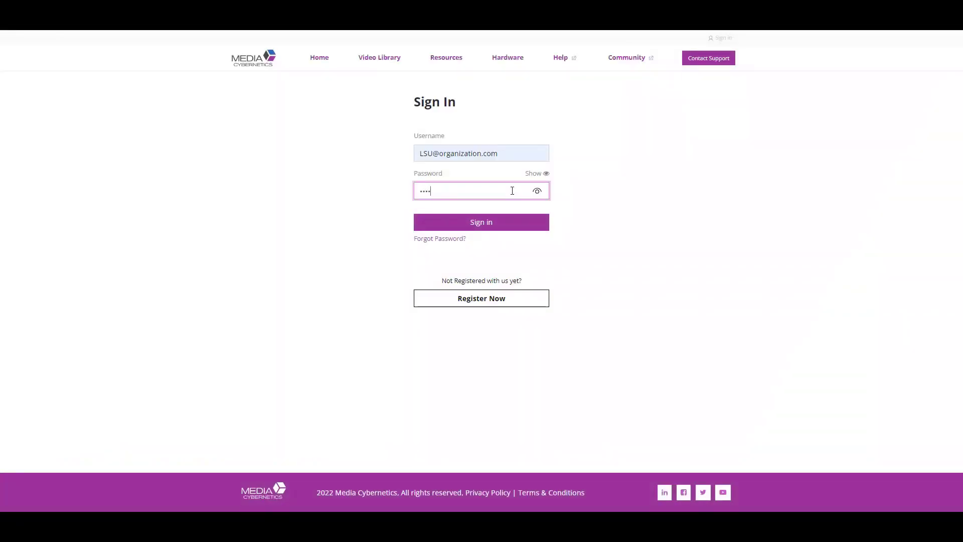
- Sign in, review My Products, and download the License Server installer from its Actions menu
left_click(497, 222)
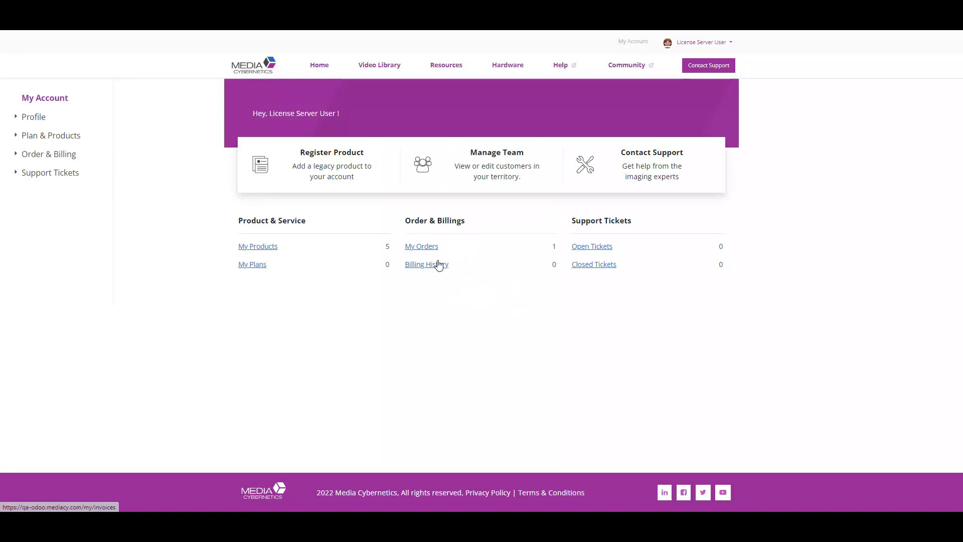
left_click(260, 247)
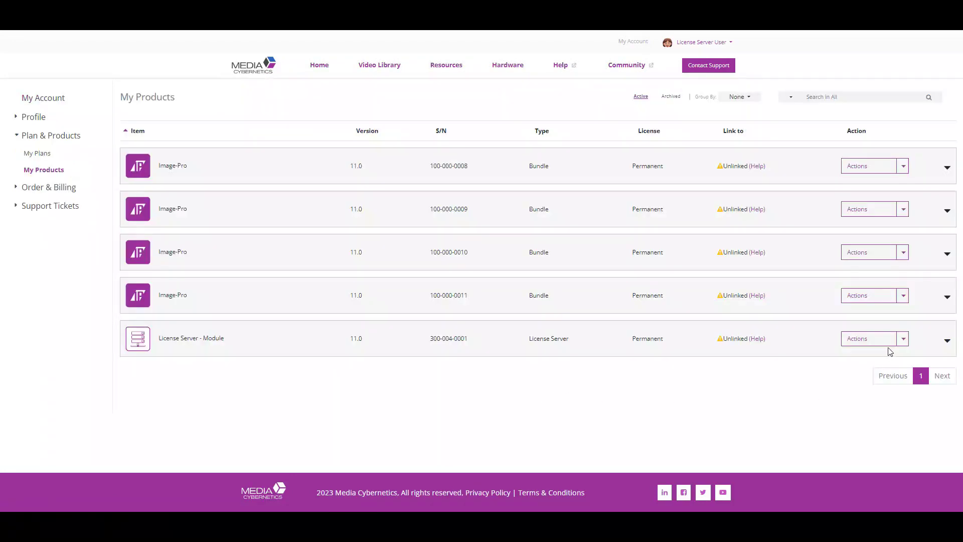
left_click(906, 340)
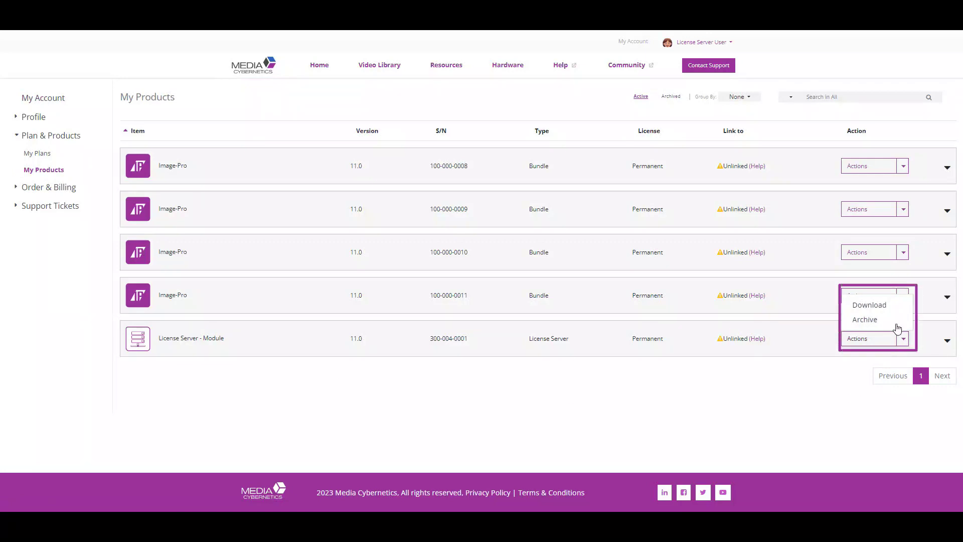
left_click(882, 307)
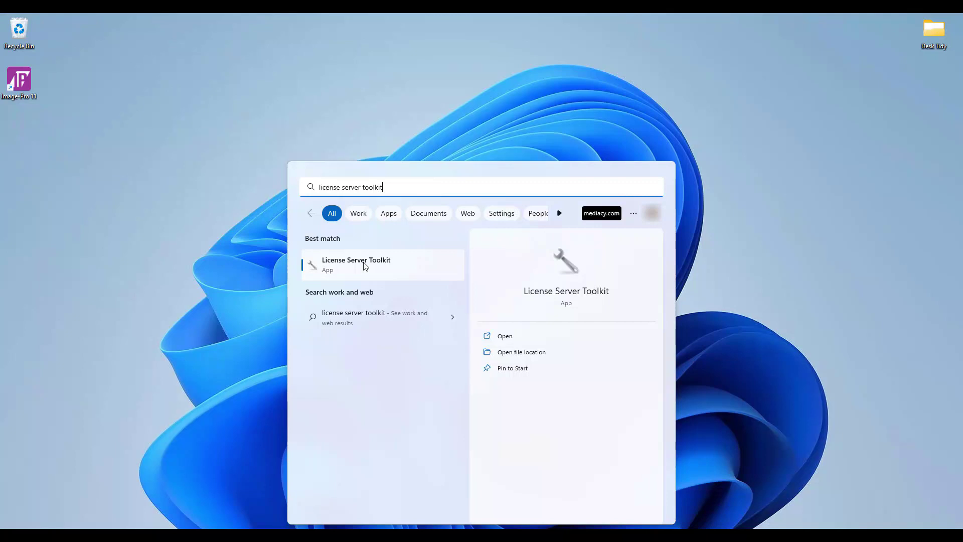
- Launch License Server Toolkit, center its console, and request the server status with S
left_click(365, 266)
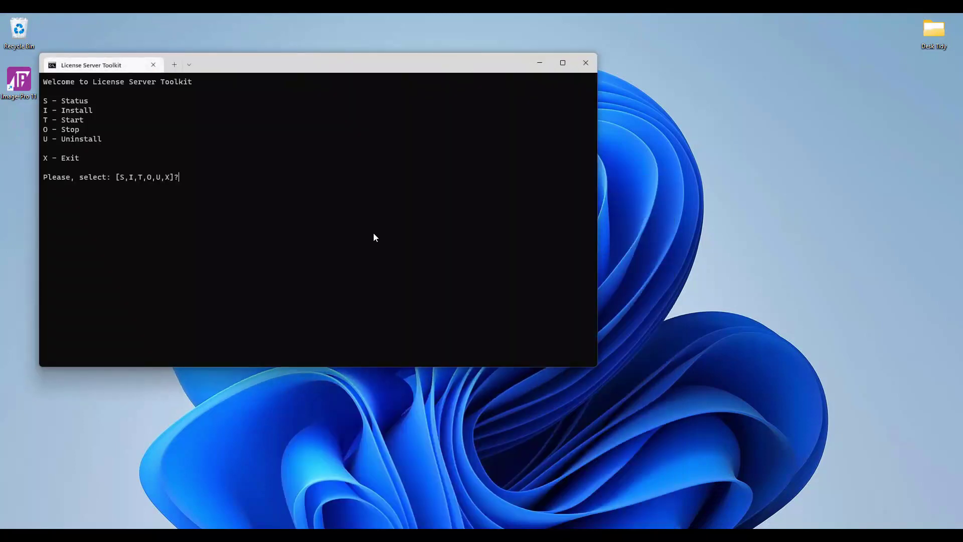
left_click_drag(262, 70, 462, 133)
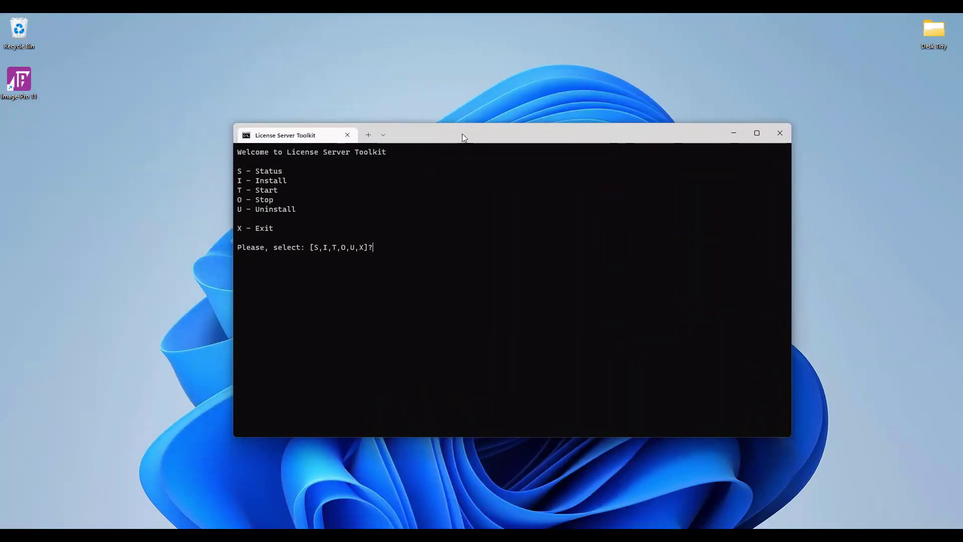
type("S")
key("Return")
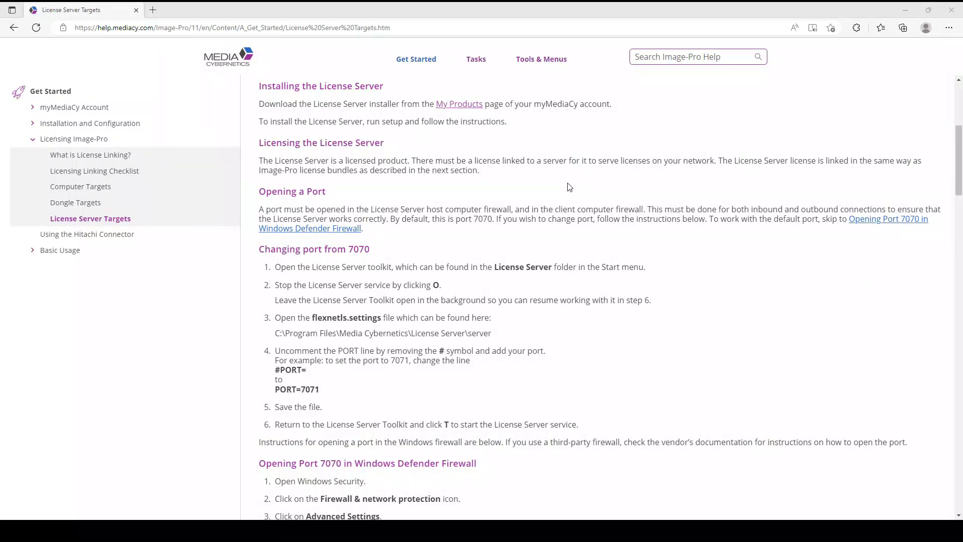
- Scroll the License Server Targets page to the Opening Port 7070 in Windows Defender Firewall section
scroll(570, 188, "down", 1)
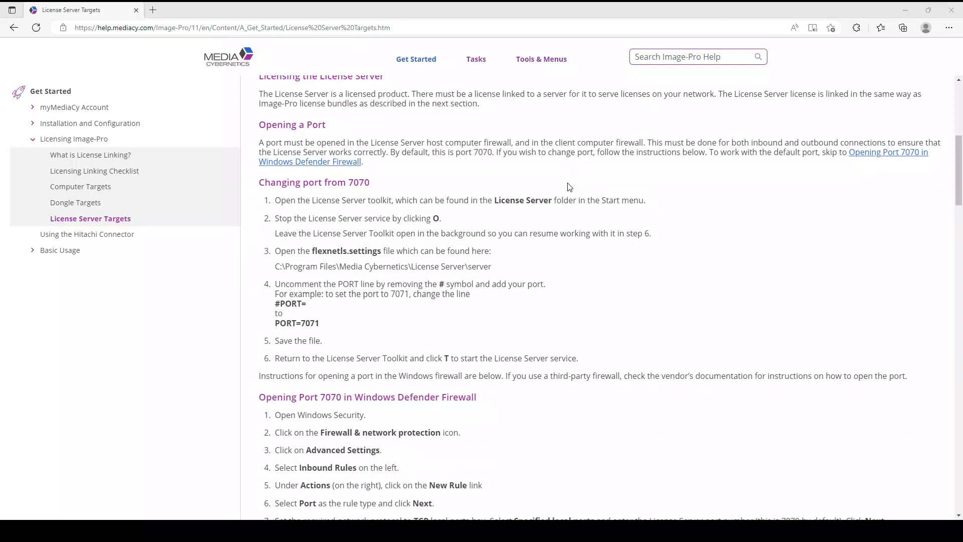
scroll(570, 187, "down", 4)
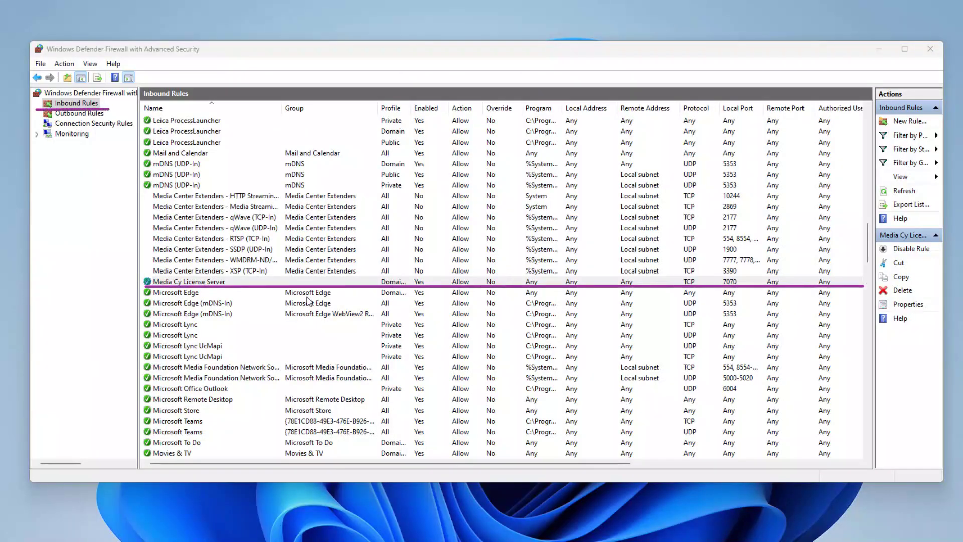
- Inspect the Media Cy License Server inbound rule, then the MediaCy License Server Outbound rule
left_click(231, 284)
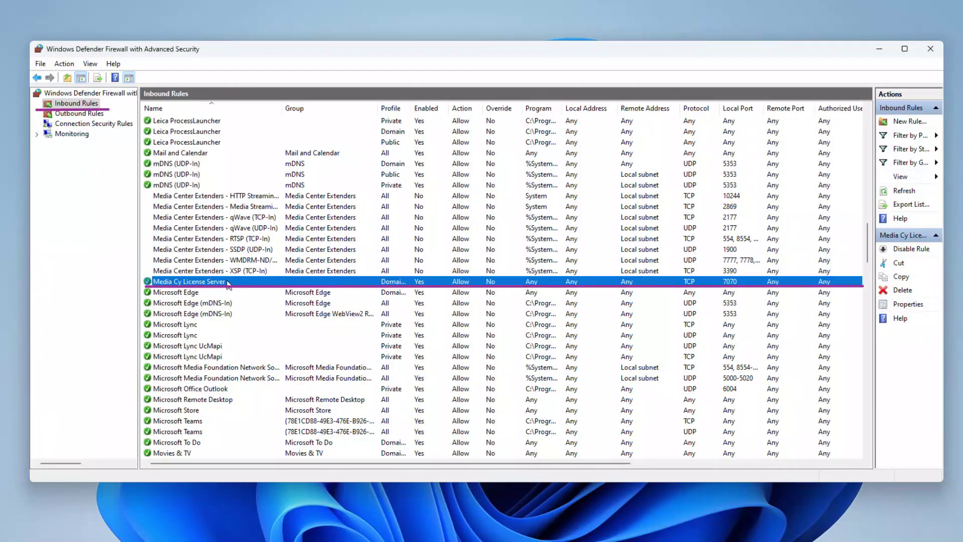
double_click(228, 283)
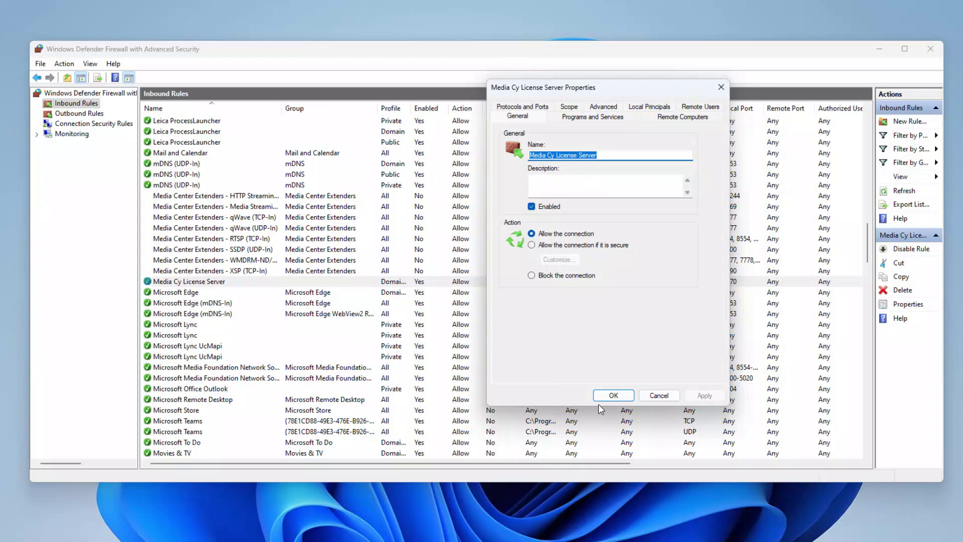
left_click(610, 397)
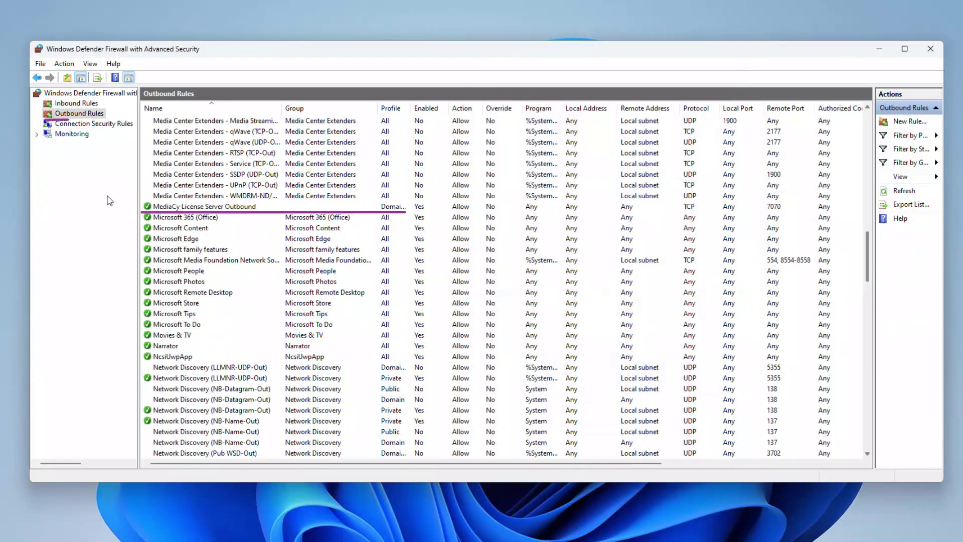
left_click(195, 209)
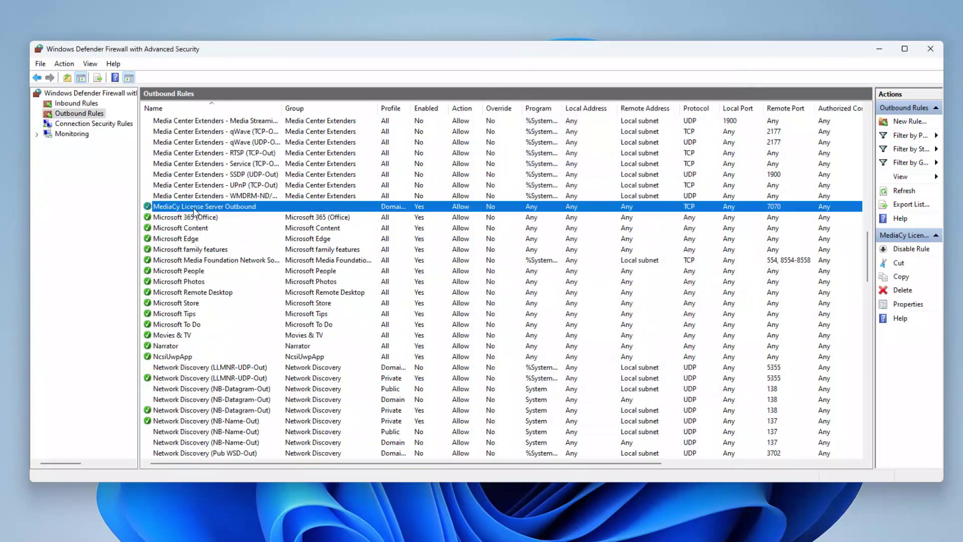
double_click(195, 210)
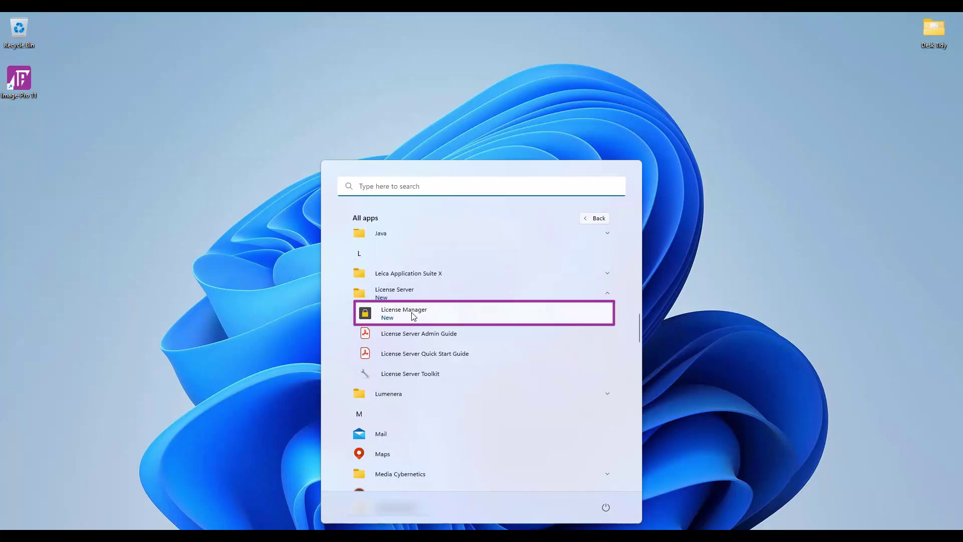
- Launch License Manager from the License Server folder in All apps
left_click(413, 315)
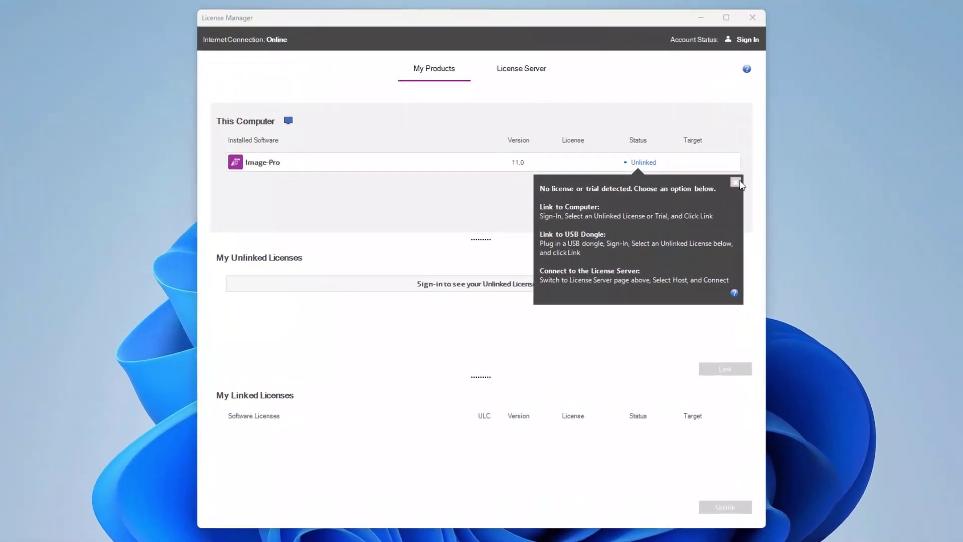
- Dismiss the no-license popup and sign in with the account password
left_click(736, 182)
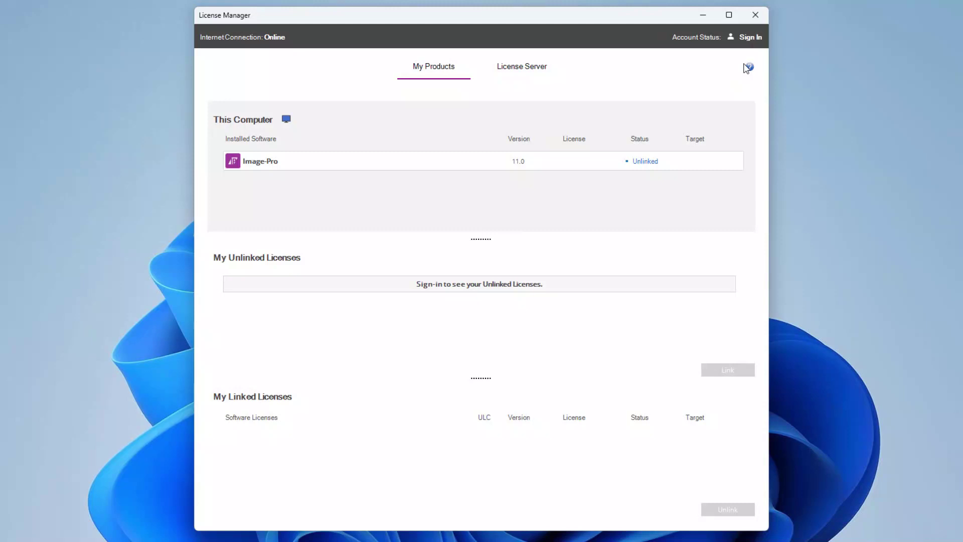
left_click(752, 37)
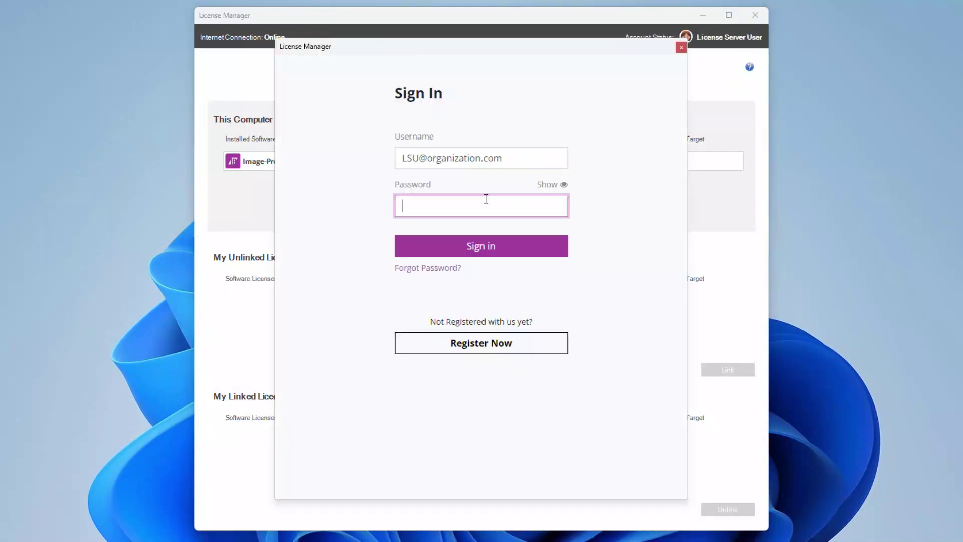
type("••••••")
left_click(468, 253)
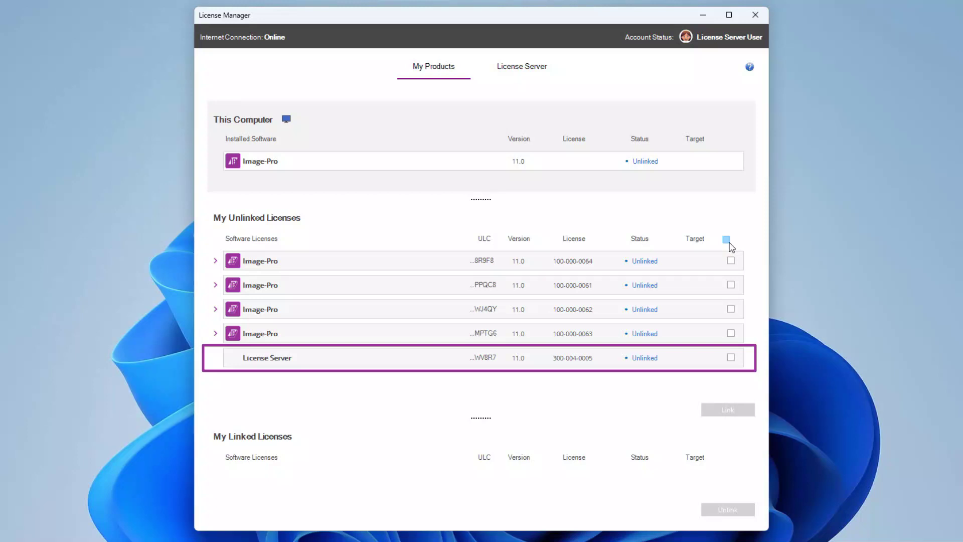
- Tick the select-all box to check all five unlinked licenses
left_click(727, 240)
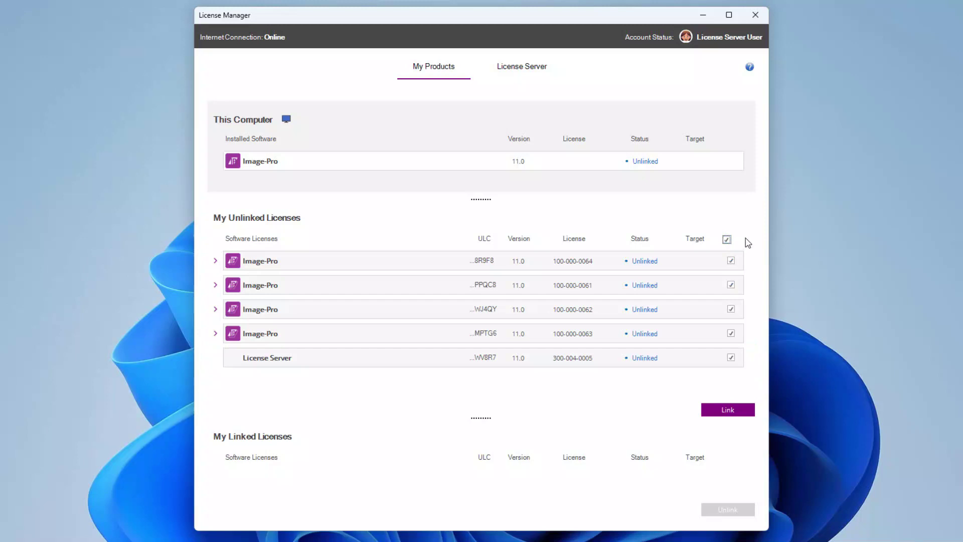
- Link the checked licenses to host 192.168.86.230 (alienware.lan)
left_click(731, 410)
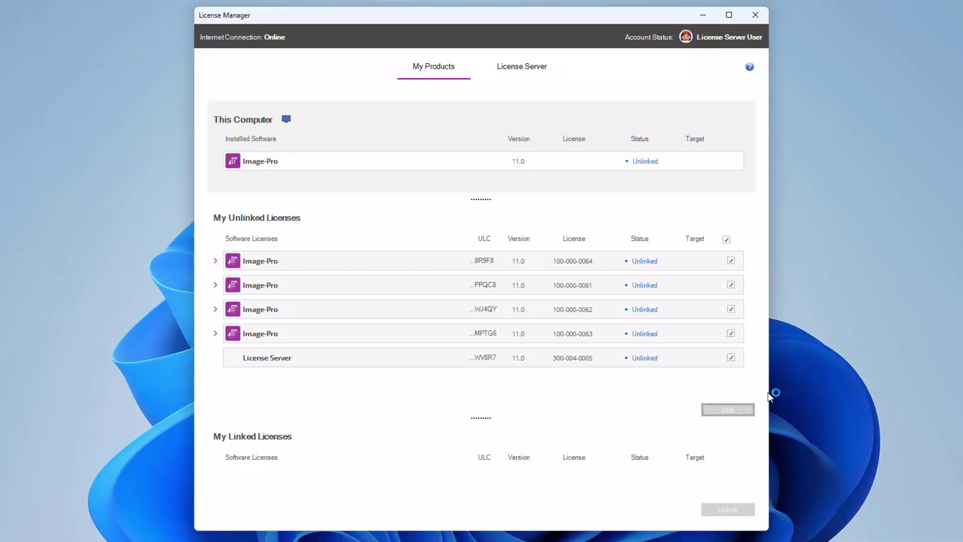
left_click(581, 248)
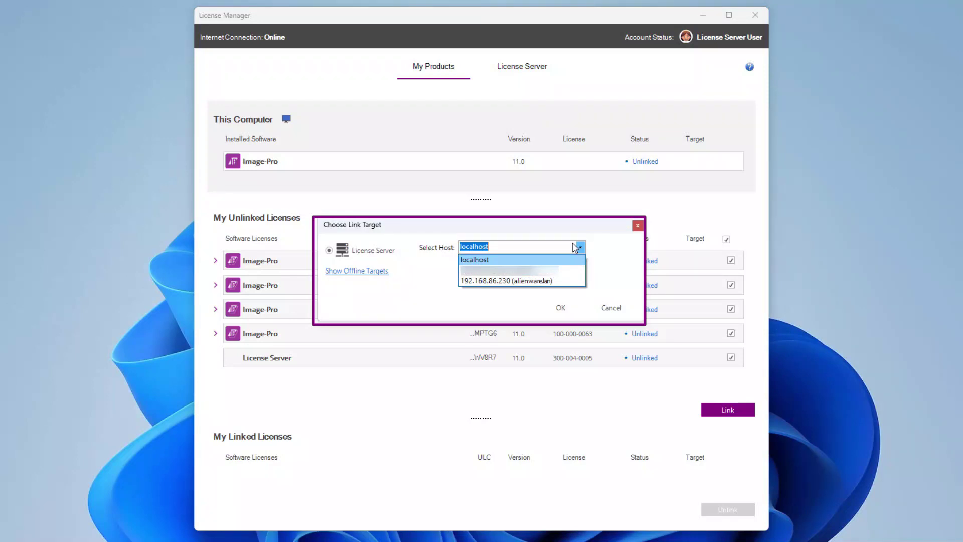
left_click(514, 281)
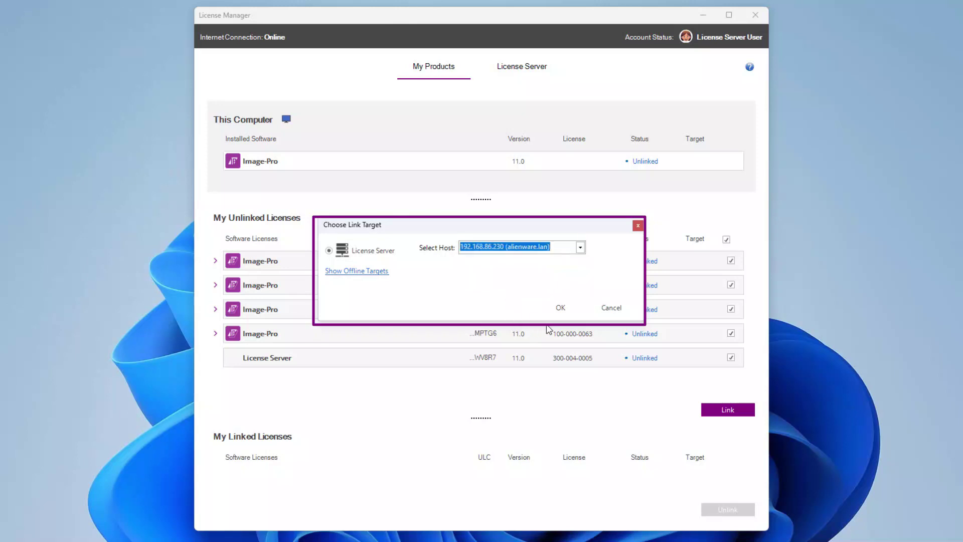
left_click(562, 308)
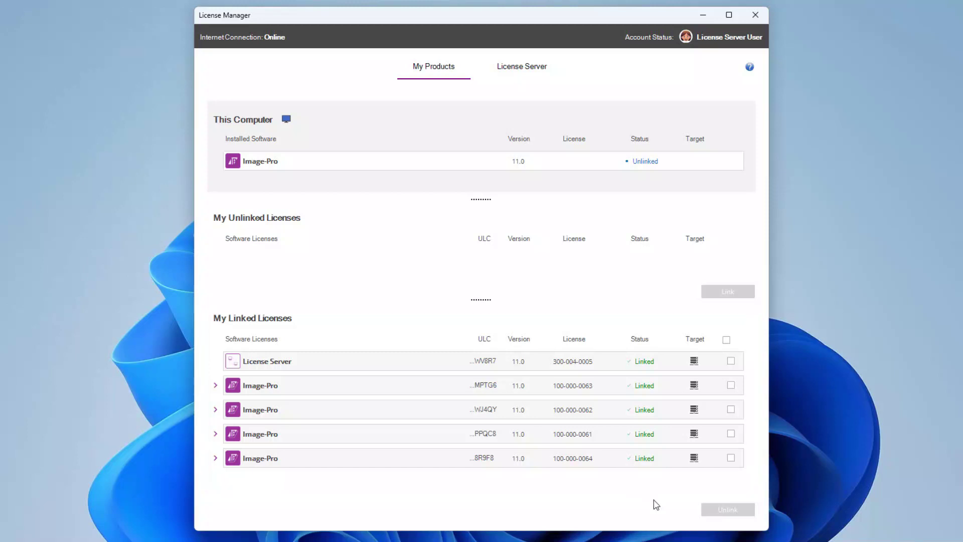
- On the License Server tab, select host 192.168.86.230 (alienware.lan) to list its licenses
mouse_move(696, 465)
left_click(539, 68)
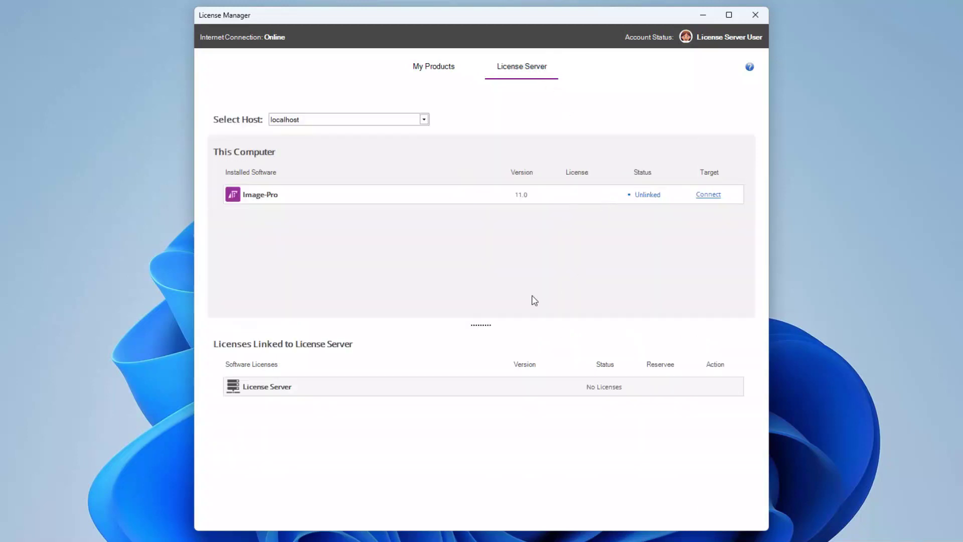
left_click(424, 119)
left_click(393, 150)
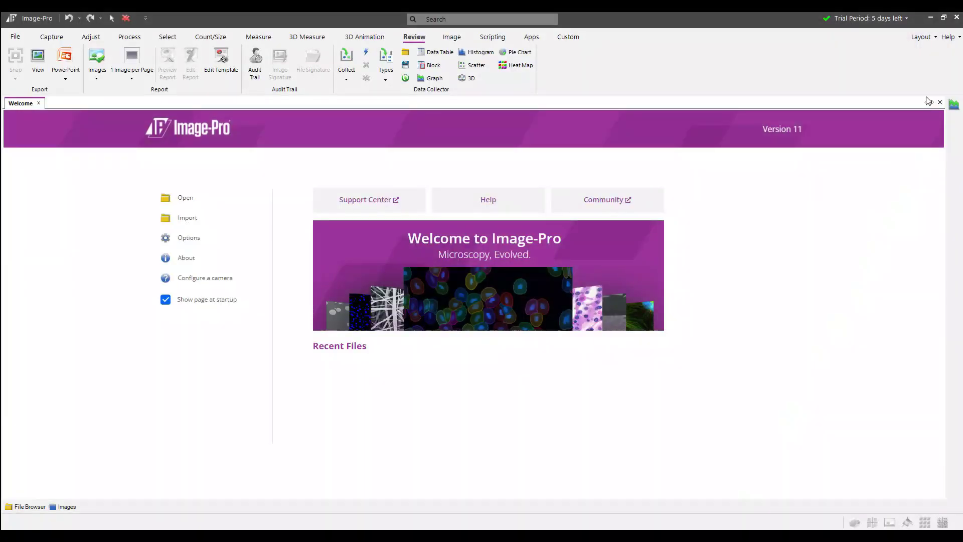
- Open the License Manager from Image-Pro's Help menu, then close Image-Pro
left_click(949, 37)
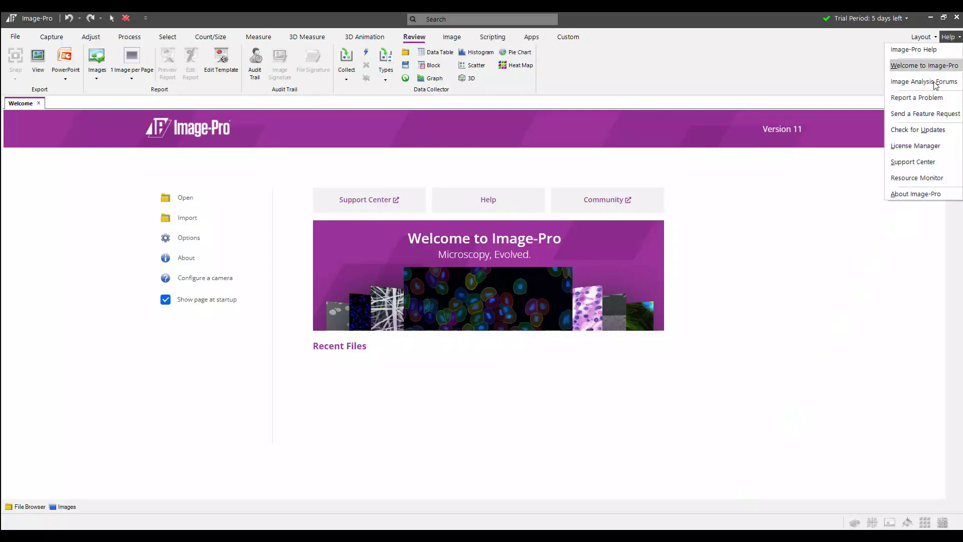
left_click(932, 146)
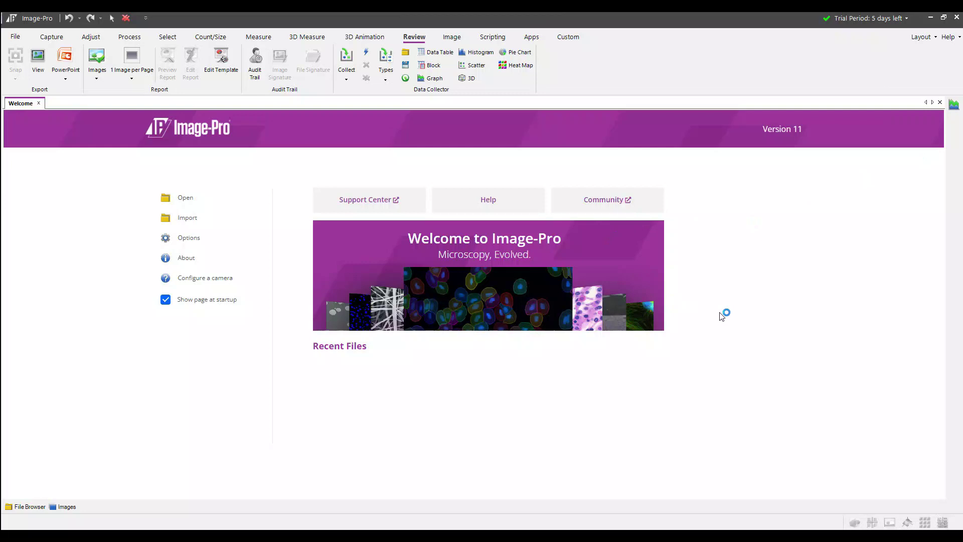
left_click(957, 18)
left_click(957, 18)
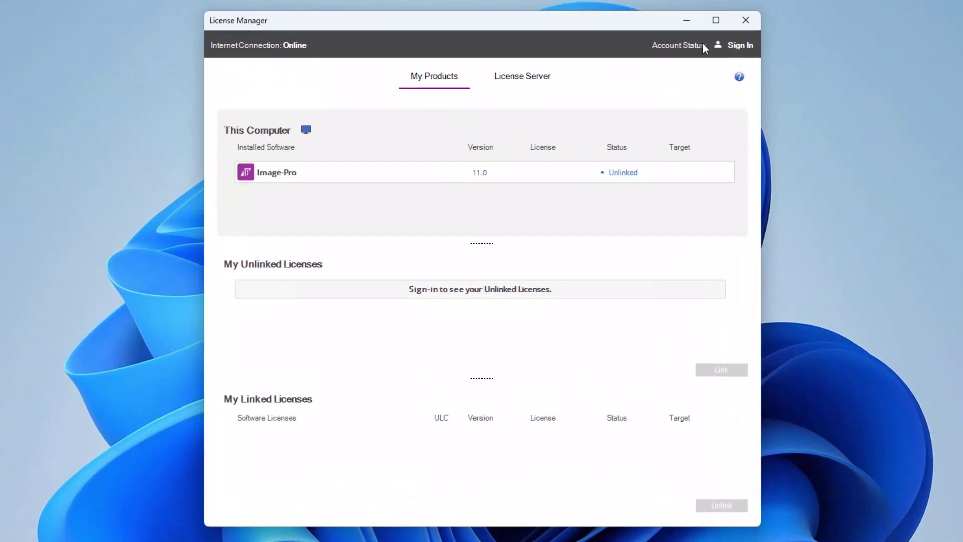
- Connect Image-Pro to license server host 192.168.86.230 (alienware.lan)
left_click(530, 75)
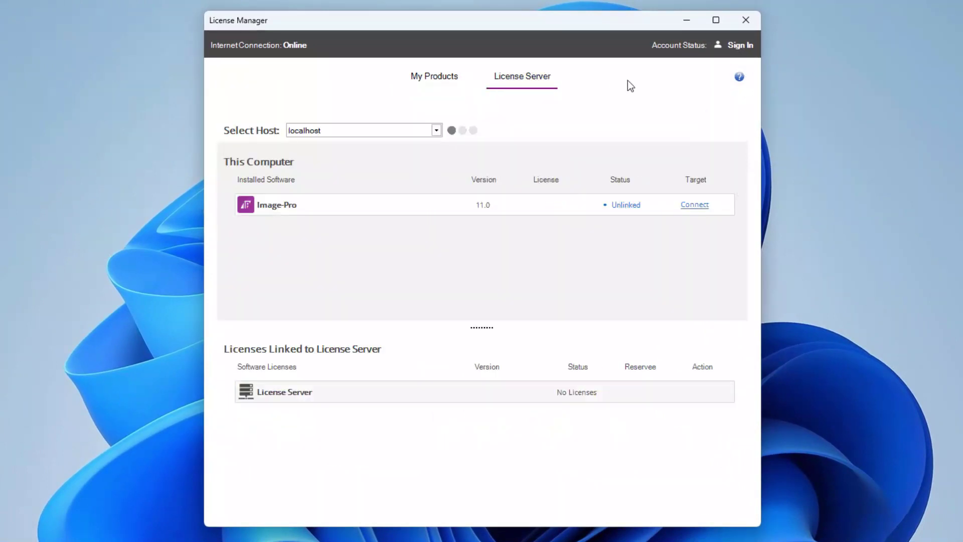
left_click(437, 130)
left_click(397, 159)
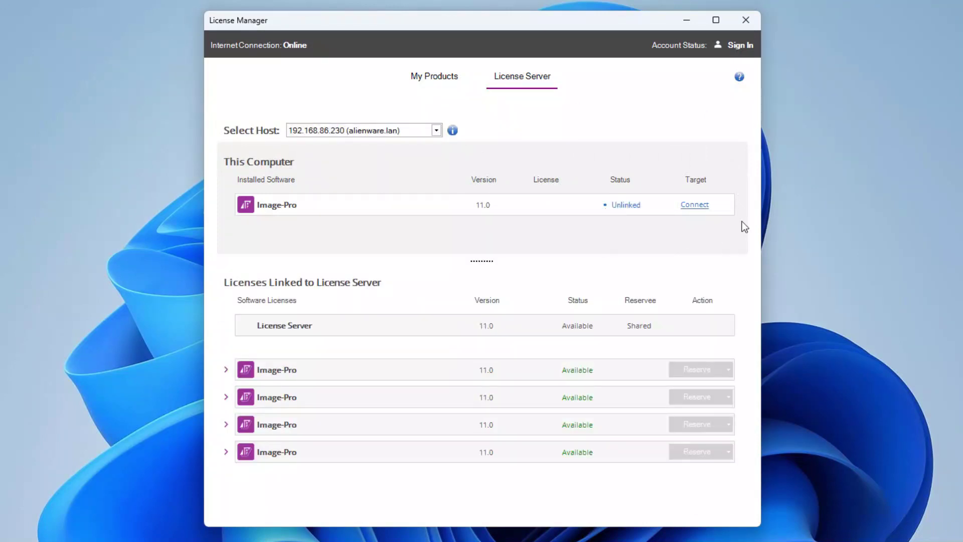
left_click(697, 205)
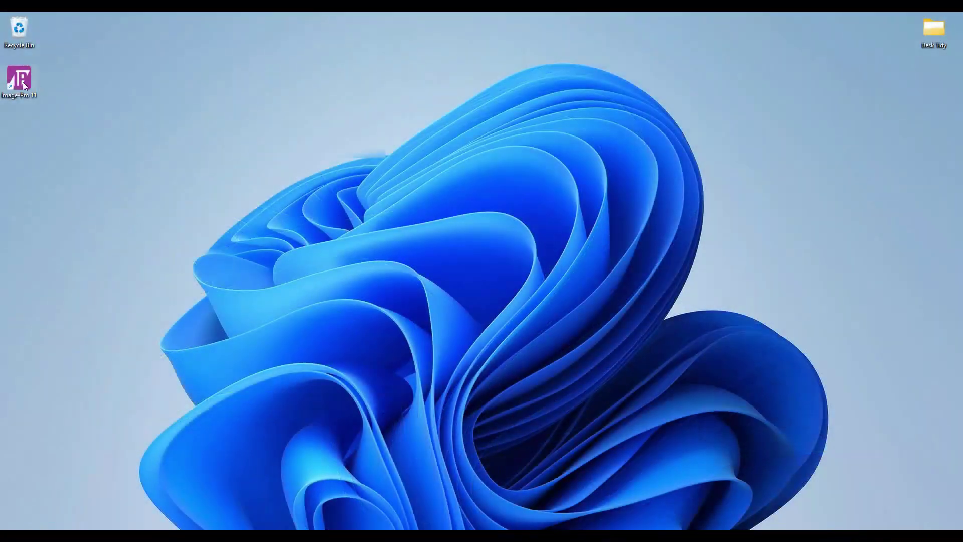
- Launch Image-Pro 11 on the second bundle, with Cell Biology protocols and AutoQuant Deconvolution
double_click(23, 83)
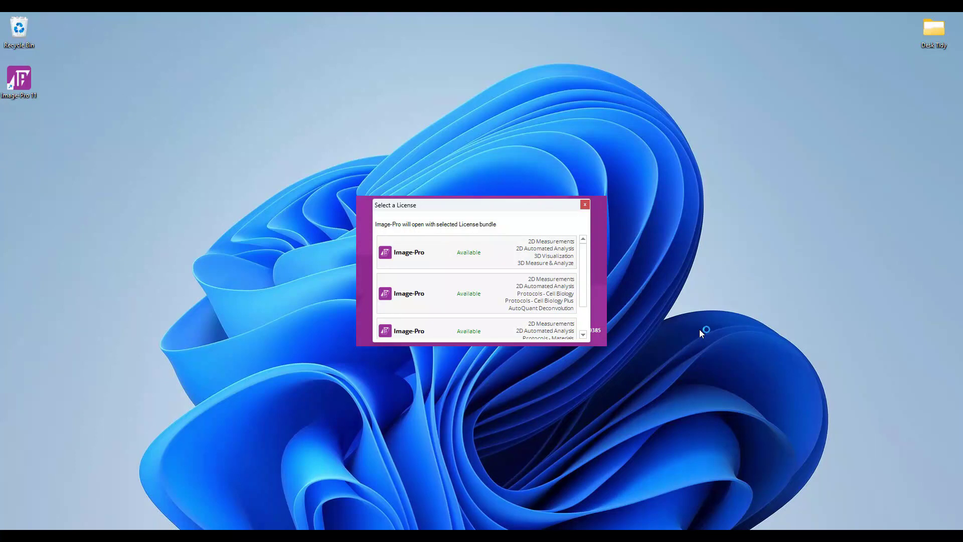
mouse_move(583, 276)
left_mouse_down()
mouse_move(583, 312)
mouse_move(582, 281)
left_mouse_up()
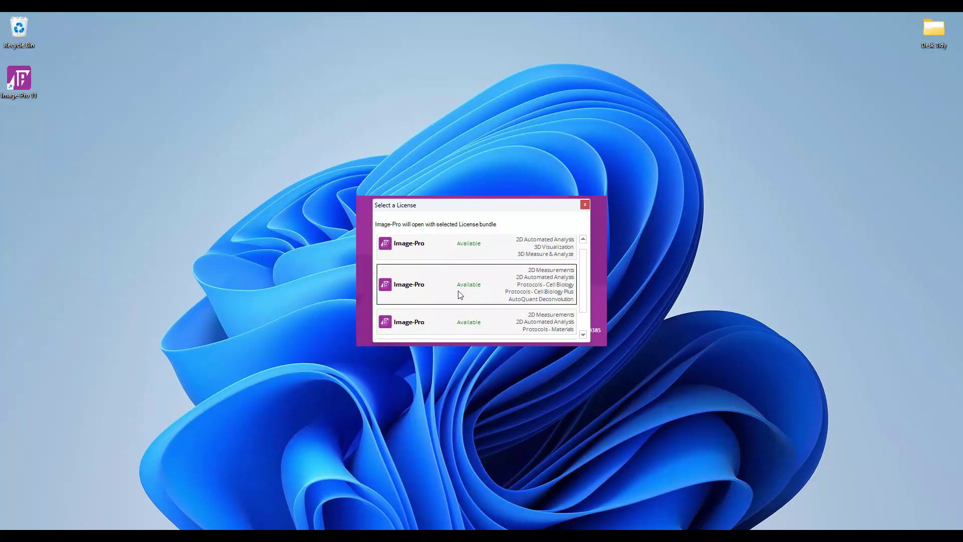
double_click(474, 301)
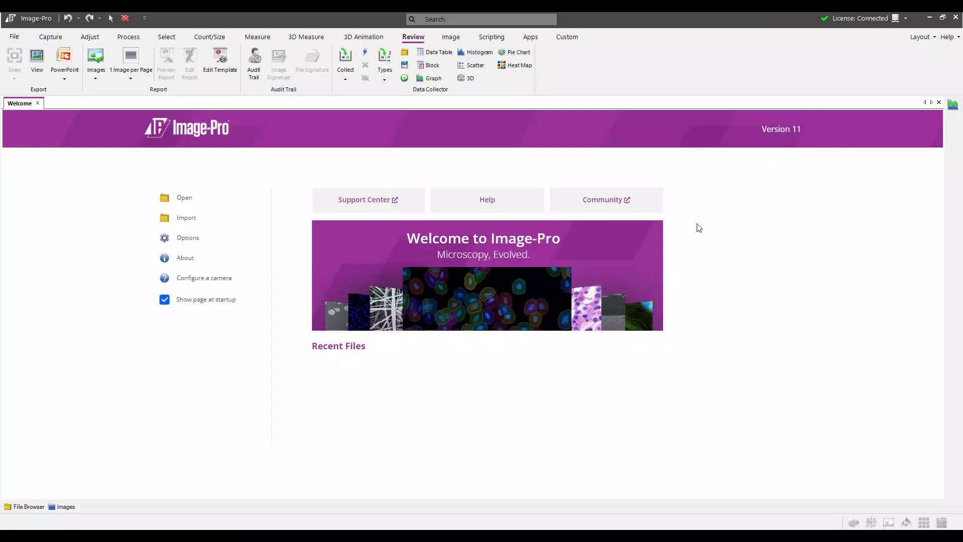
- Open the License Manager from the License: Connected dropdown
left_click(907, 20)
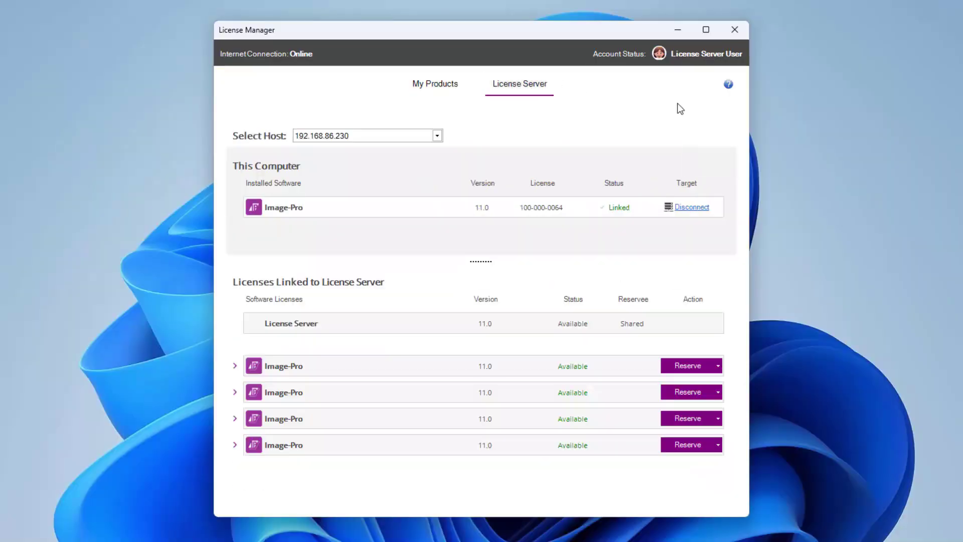
- Expand and collapse the first Image-Pro bundle to inspect its modules
left_click(235, 366)
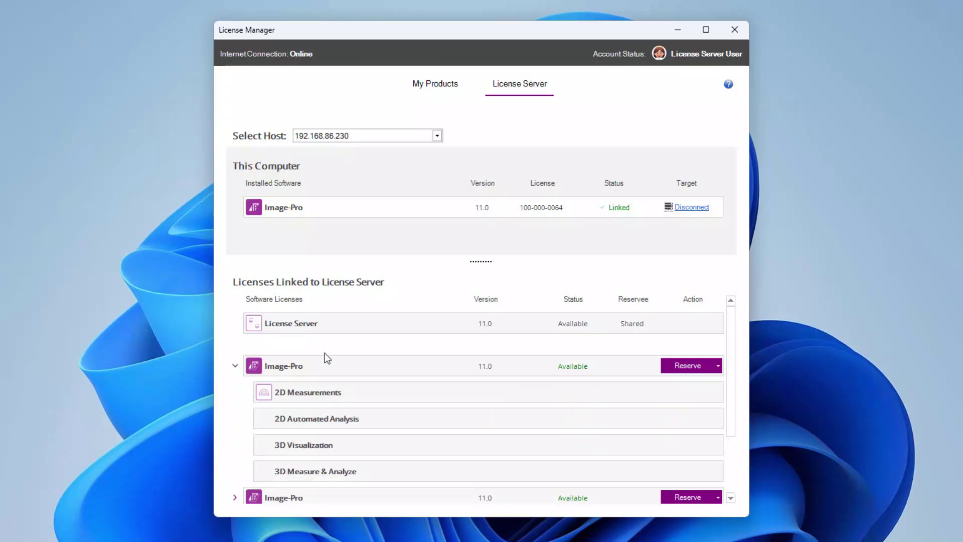
scroll(327, 351, "down", 1)
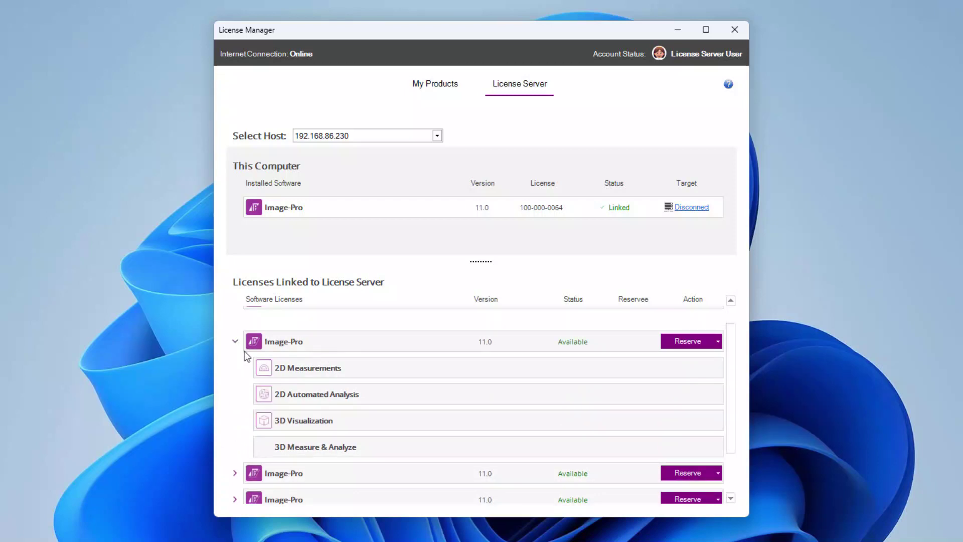
left_click(234, 341)
left_click(236, 367)
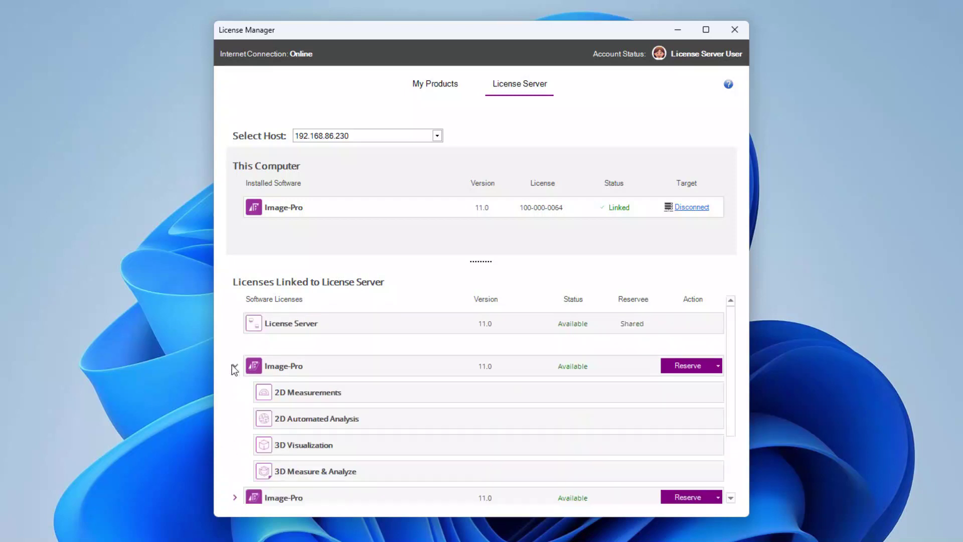
left_click(237, 368)
- Reserve the third bundle, with Protocols - Materials, for this computer
left_click(235, 419)
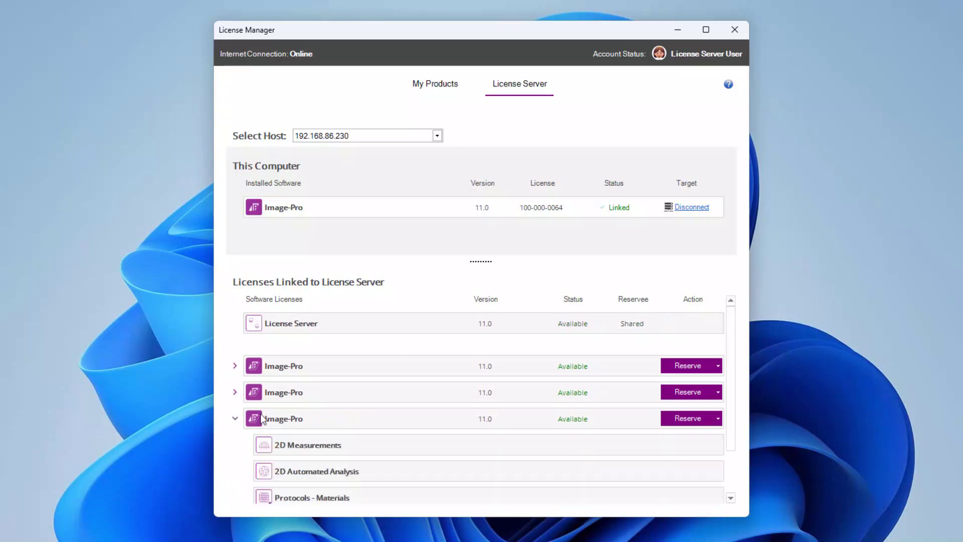
scroll(308, 421, "down", 1)
left_click(708, 371)
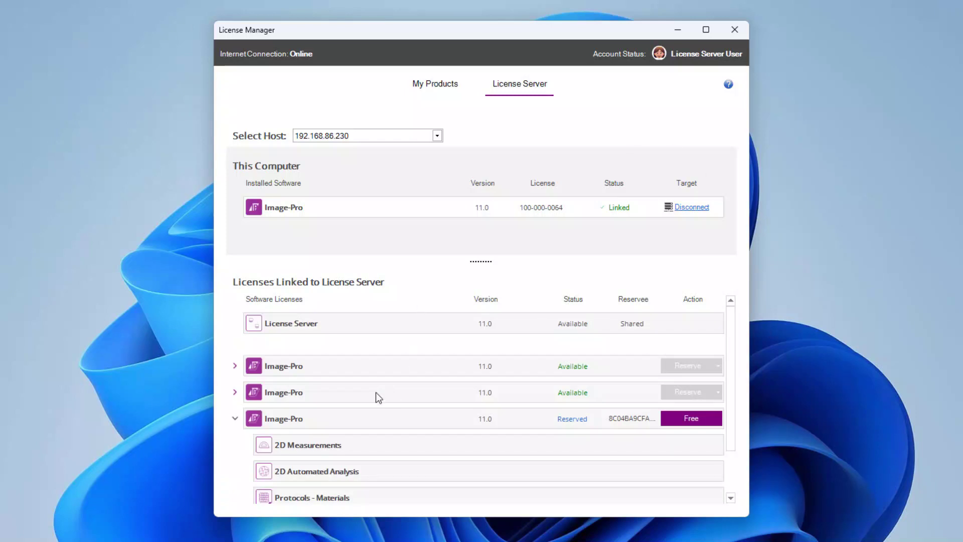
left_click(234, 419)
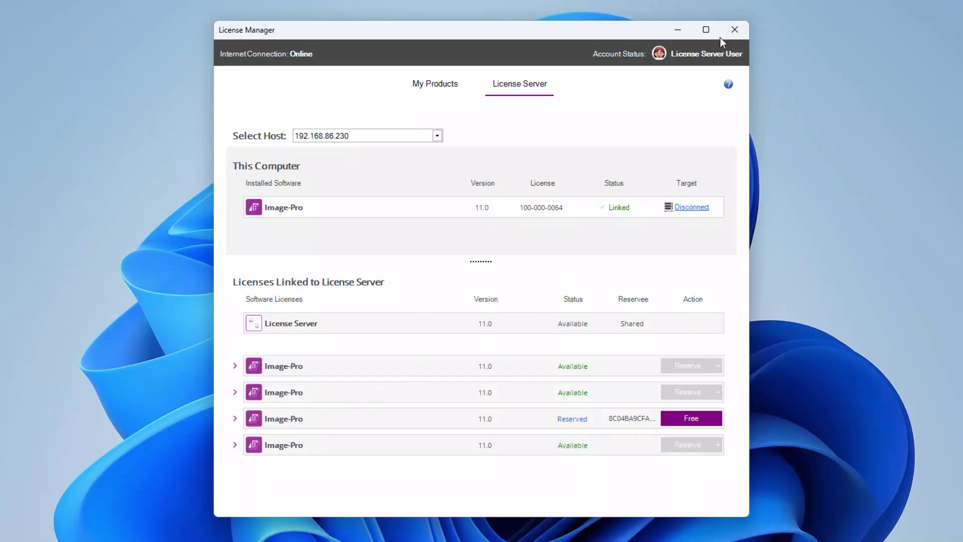